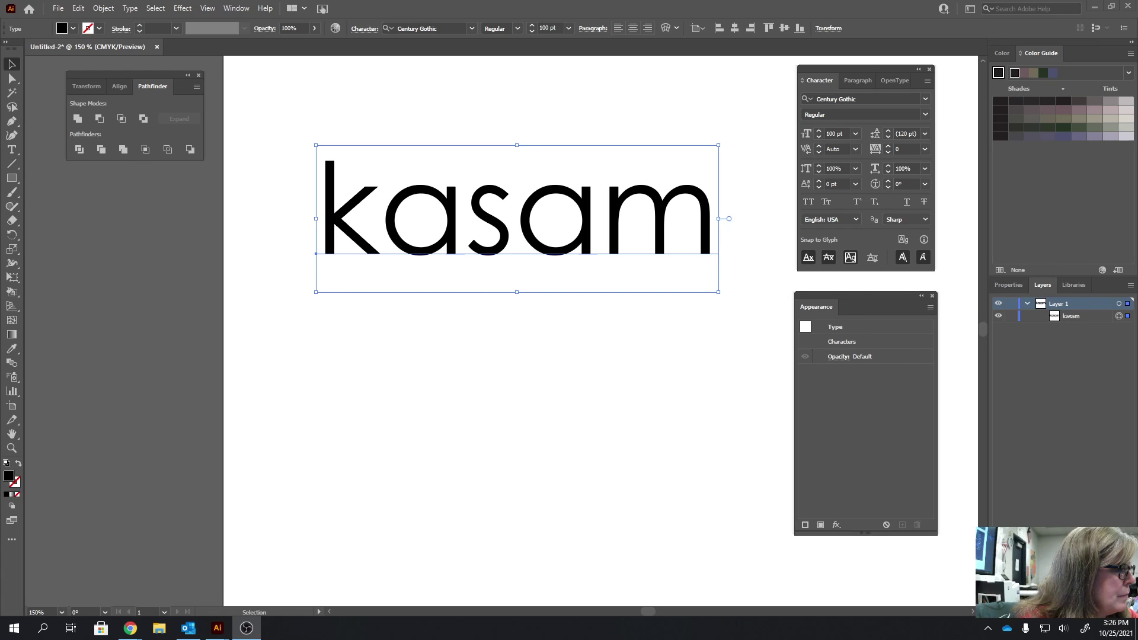
- Convert the kasam text to outlined letter shapes with Type > Create Outlines
{"action": "left_click", "coordinate": [281, 348]}
{"action": "left_click", "coordinate": [587, 244]}
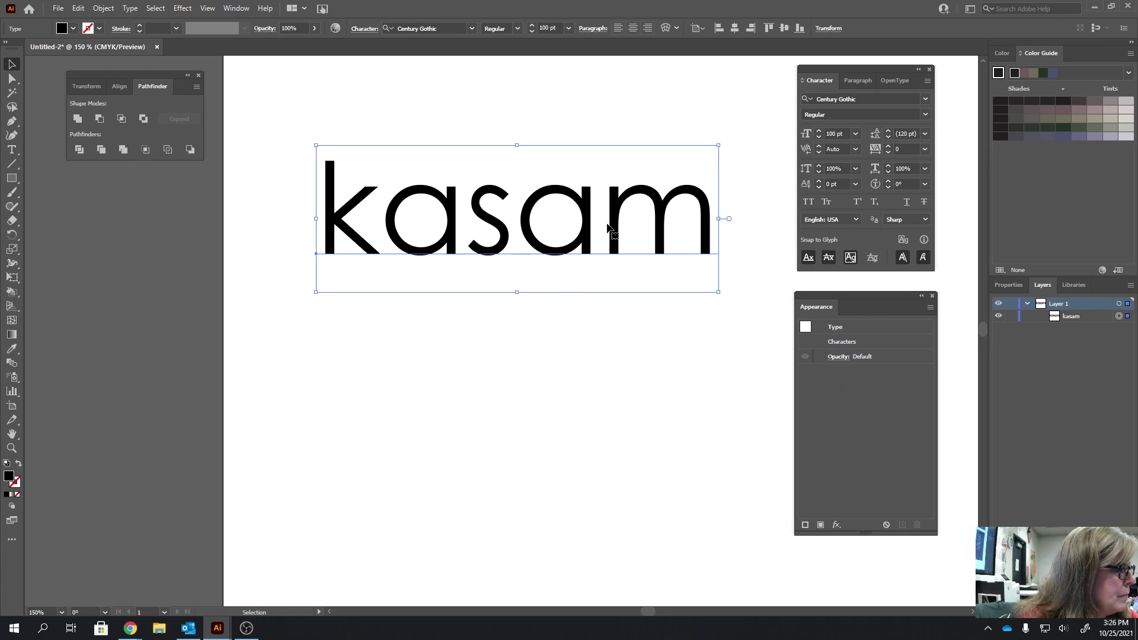
{"action": "left_click", "coordinate": [130, 8]}
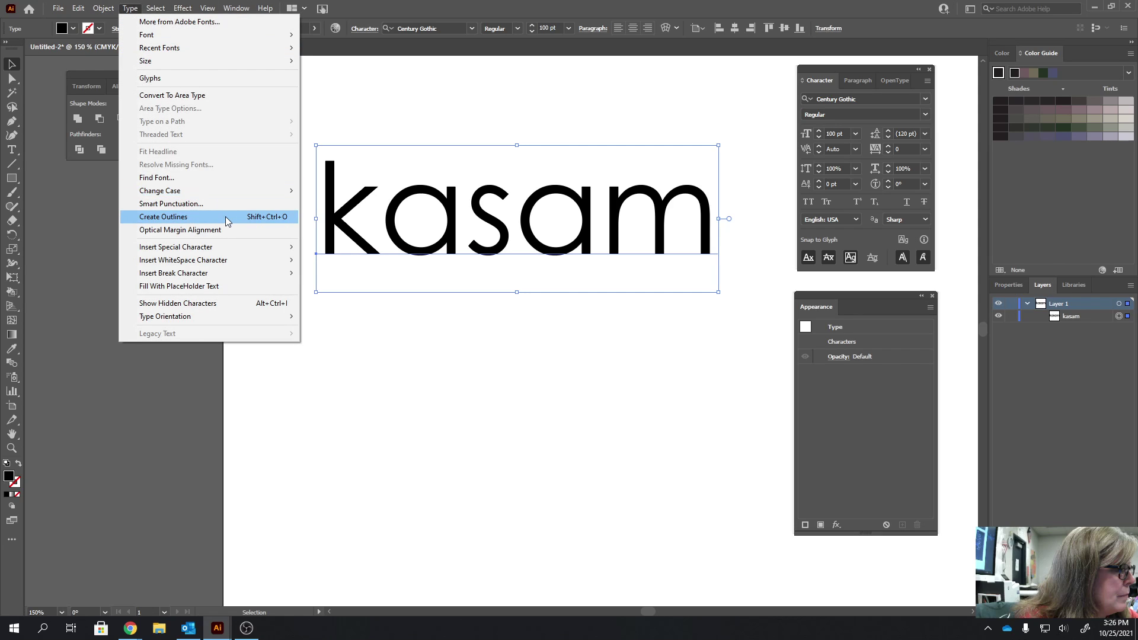
{"action": "left_click", "coordinate": [254, 219]}
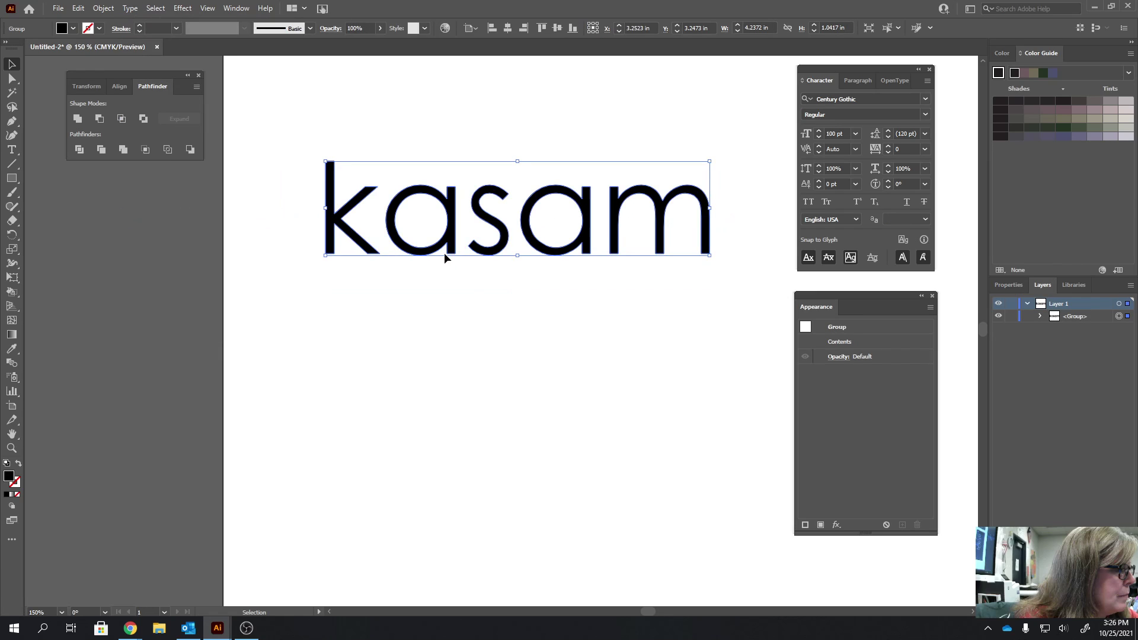
- Ungroup the outlined letters and select the letter a on its own
{"action": "key", "text": "ctrl"}
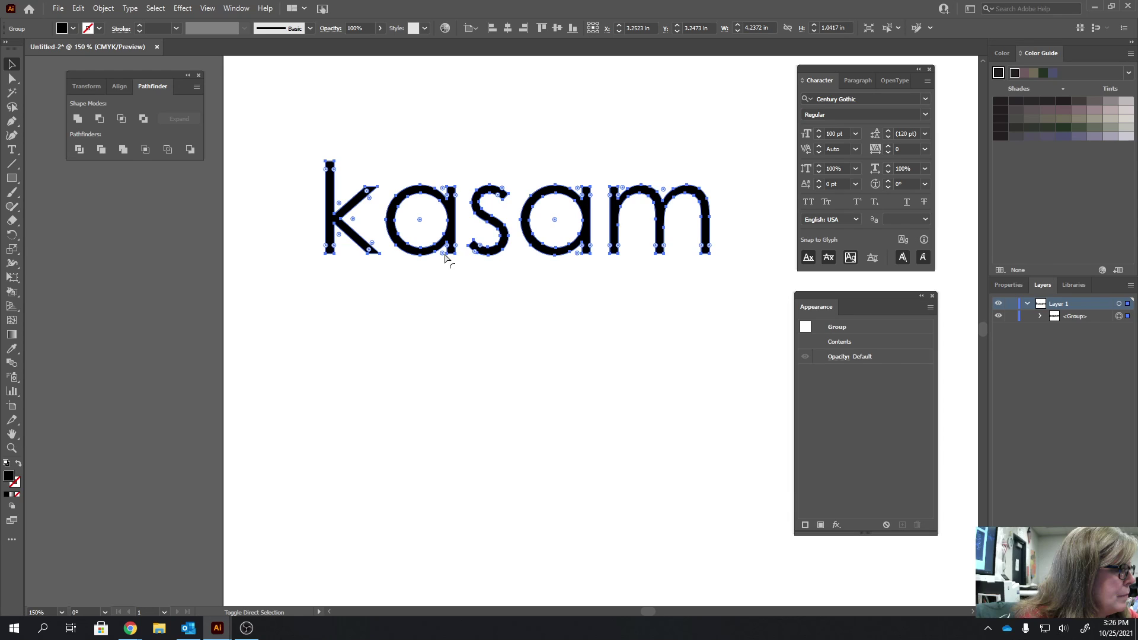
{"action": "key", "text": "ctrl+shift+g"}
{"action": "left_click", "coordinate": [521, 297]}
{"action": "left_click", "coordinate": [442, 239]}
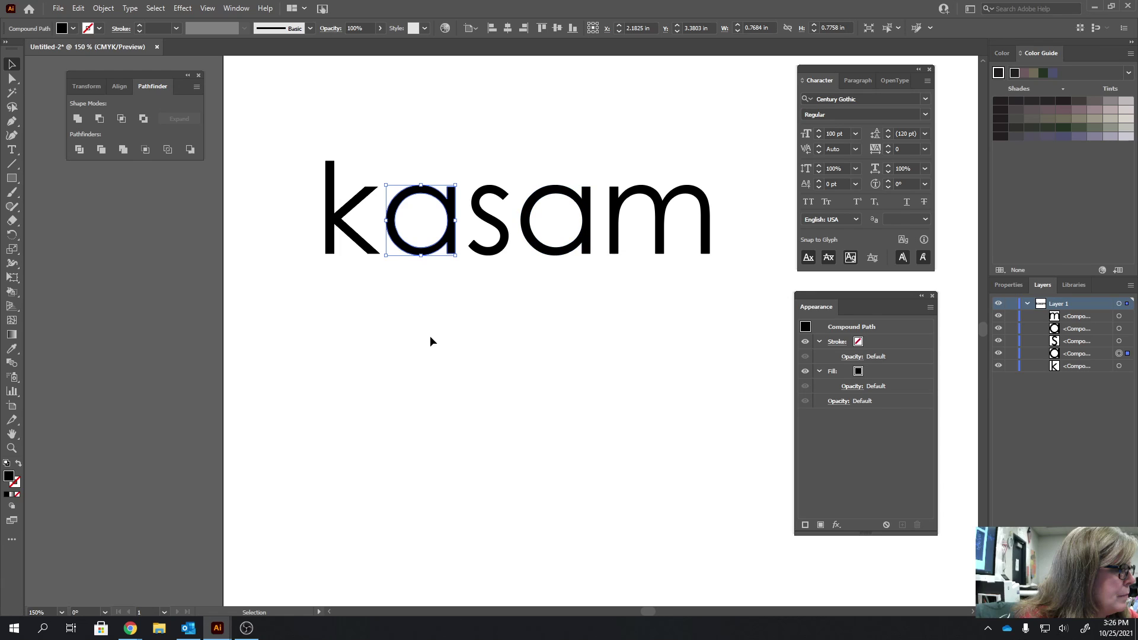
- Zoom in to 400% on the selected letter a
{"action": "key", "text": "ctrl+plus"}
{"action": "key", "text": "ctrl+plus"}
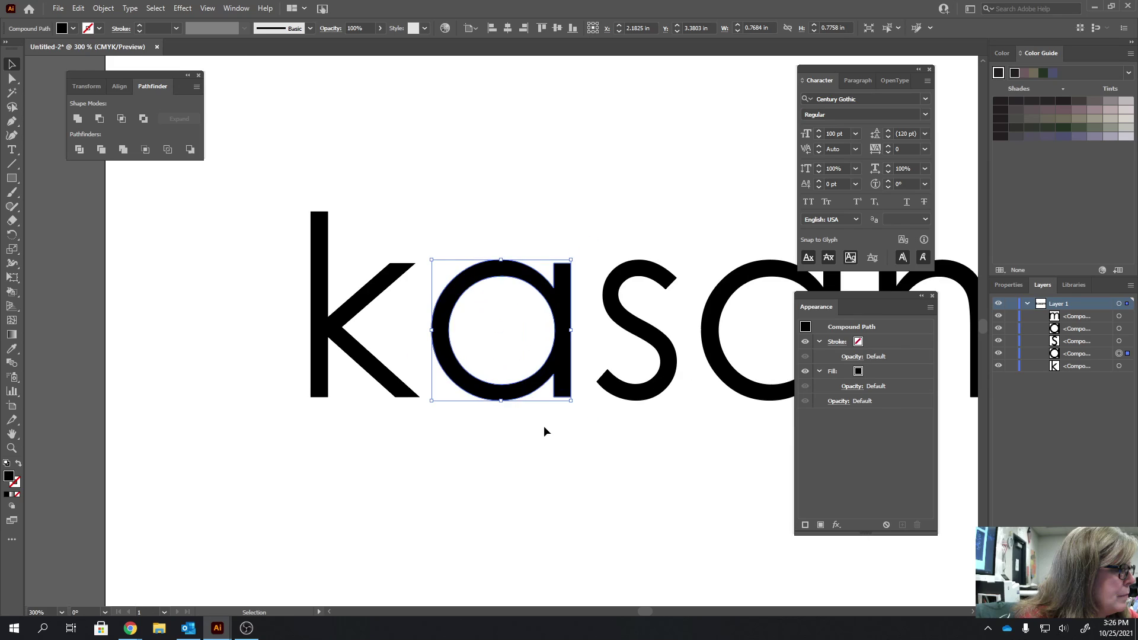
{"action": "left_click_drag", "start_coordinate": [645, 611], "coordinate": [646, 611]}
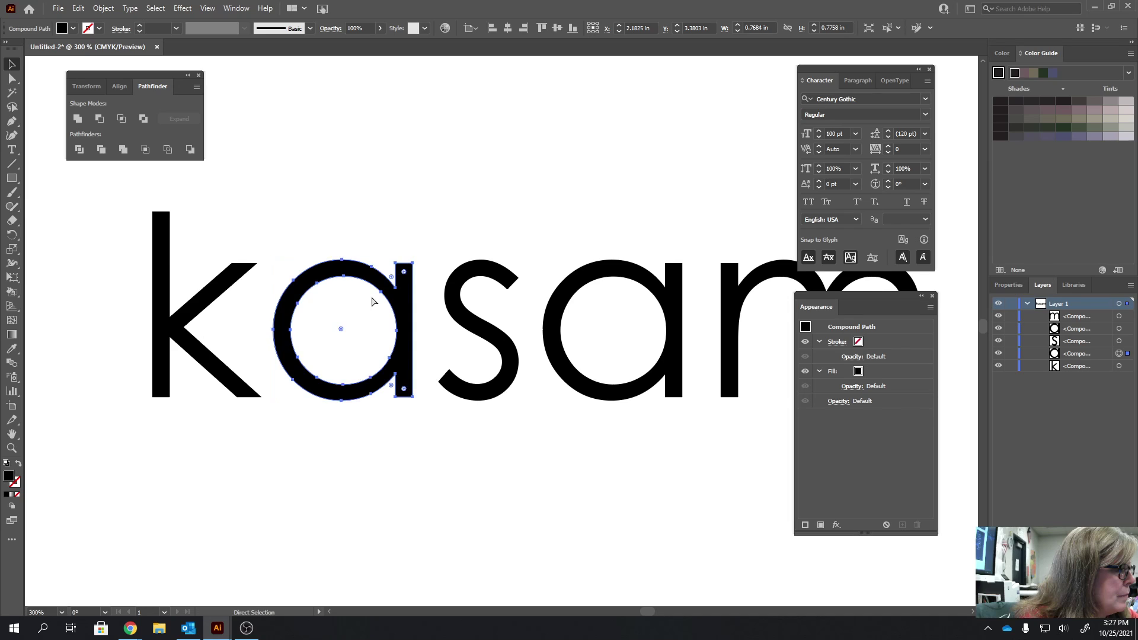
{"action": "key", "text": "ctrl+plus"}
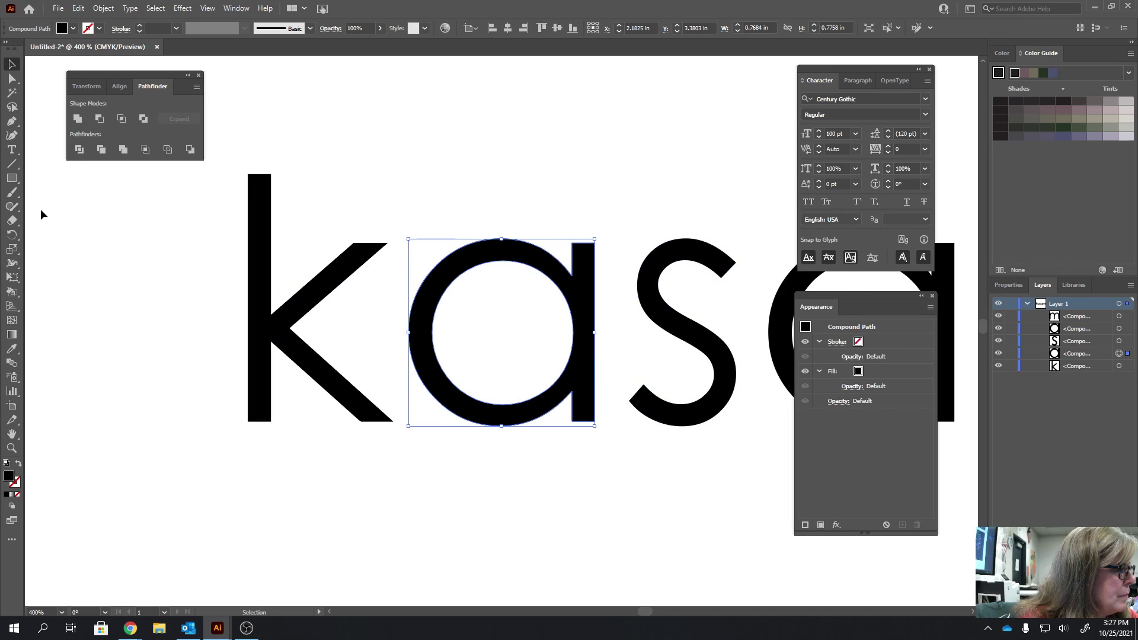
- Cut with the Knife tool across the a's lower-right bowl and up its stem
{"action": "left_click_drag", "start_coordinate": [12, 221], "coordinate": [126, 235]}
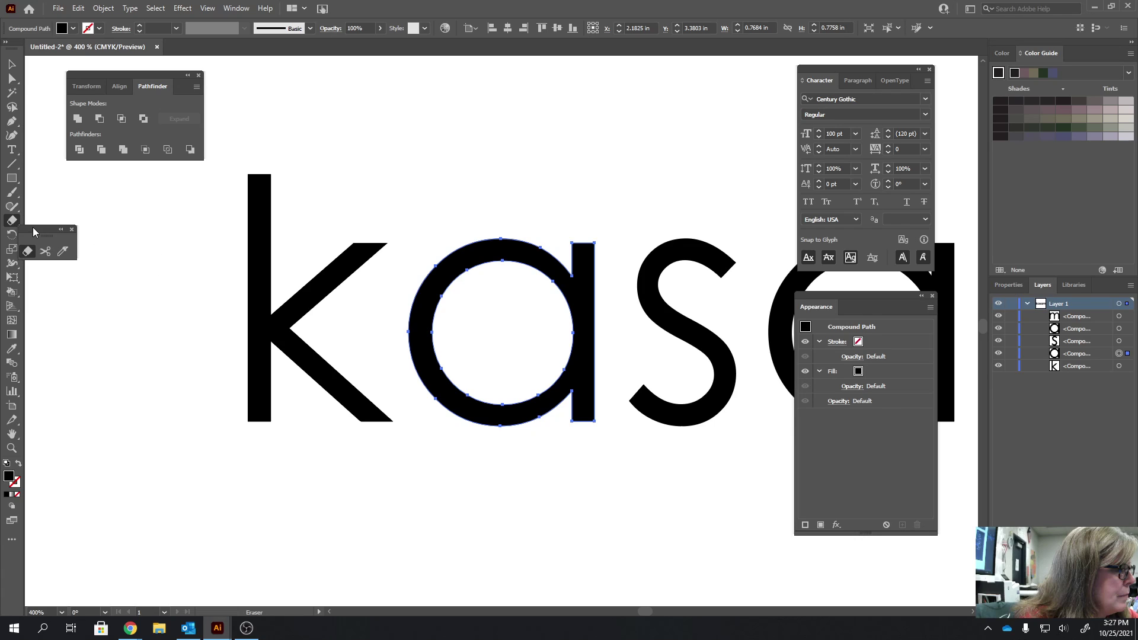
{"action": "left_click_drag", "start_coordinate": [33, 232], "coordinate": [59, 230]}
{"action": "left_click", "coordinate": [96, 251]}
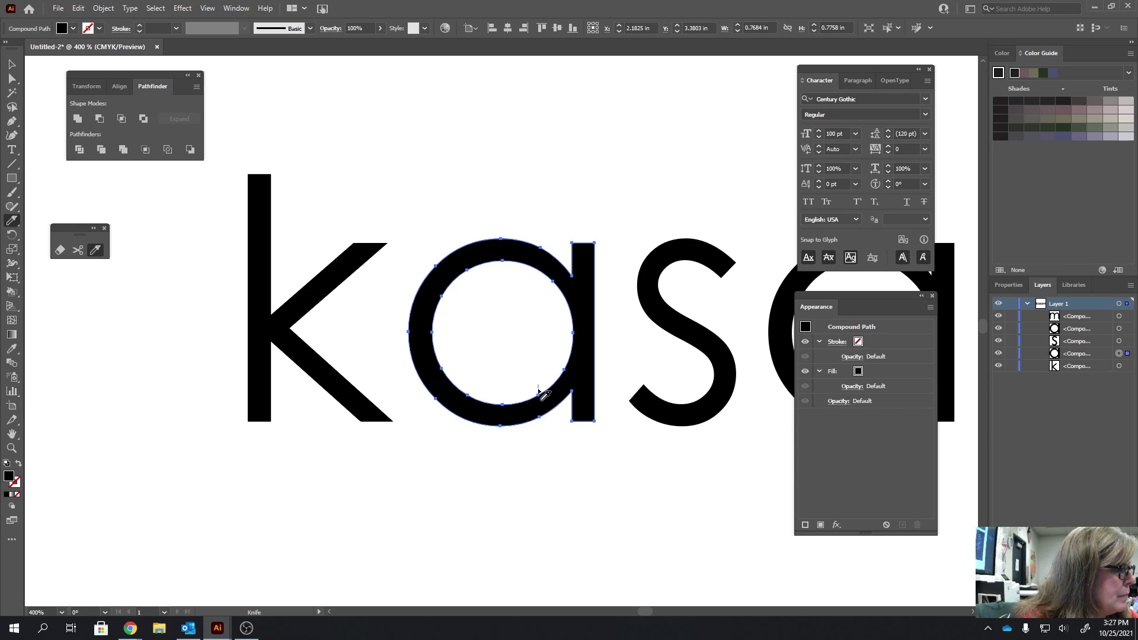
{"action": "mouse_move", "coordinate": [538, 389]}
{"action": "left_mouse_down"}
{"action": "mouse_move", "coordinate": [553, 433]}
{"action": "mouse_move", "coordinate": [570, 398]}
{"action": "left_mouse_up"}
{"action": "left_click_drag", "start_coordinate": [570, 399], "coordinate": [569, 338]}
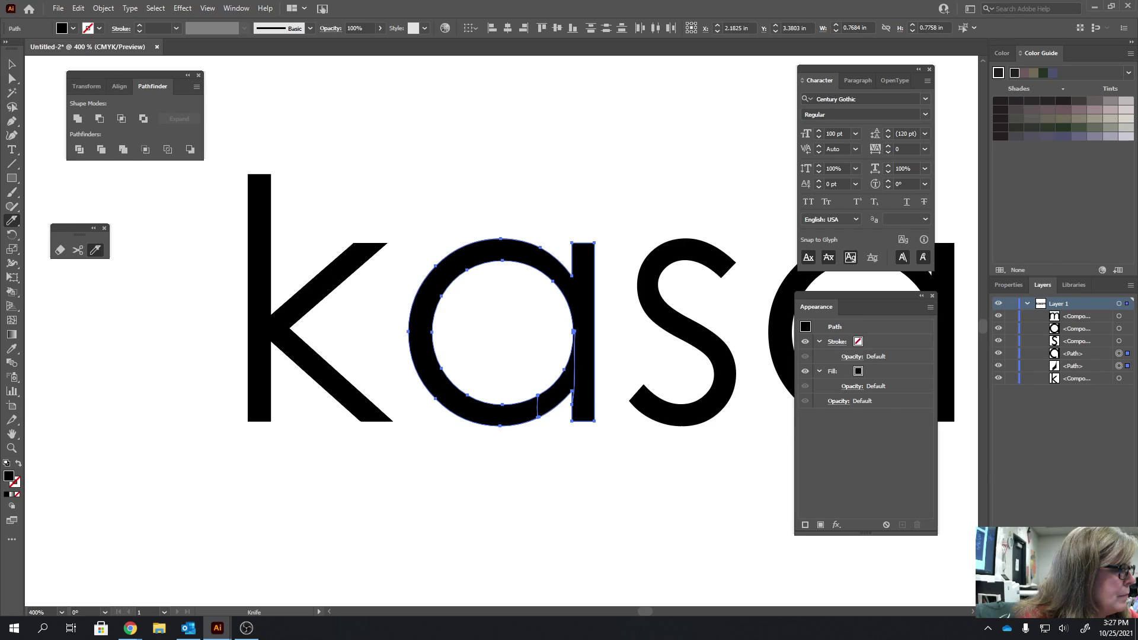
- Select the cut-off sliver of the a and delete it, leaving a notch
{"action": "left_click", "coordinate": [12, 64]}
{"action": "left_click", "coordinate": [508, 166]}
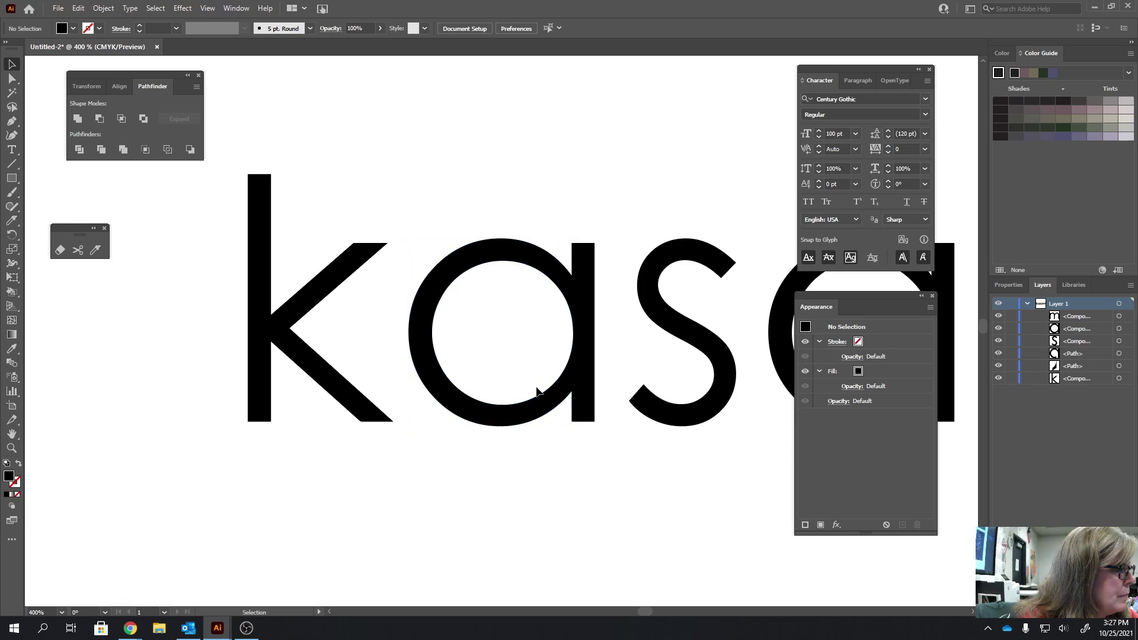
{"action": "left_click", "coordinate": [556, 405]}
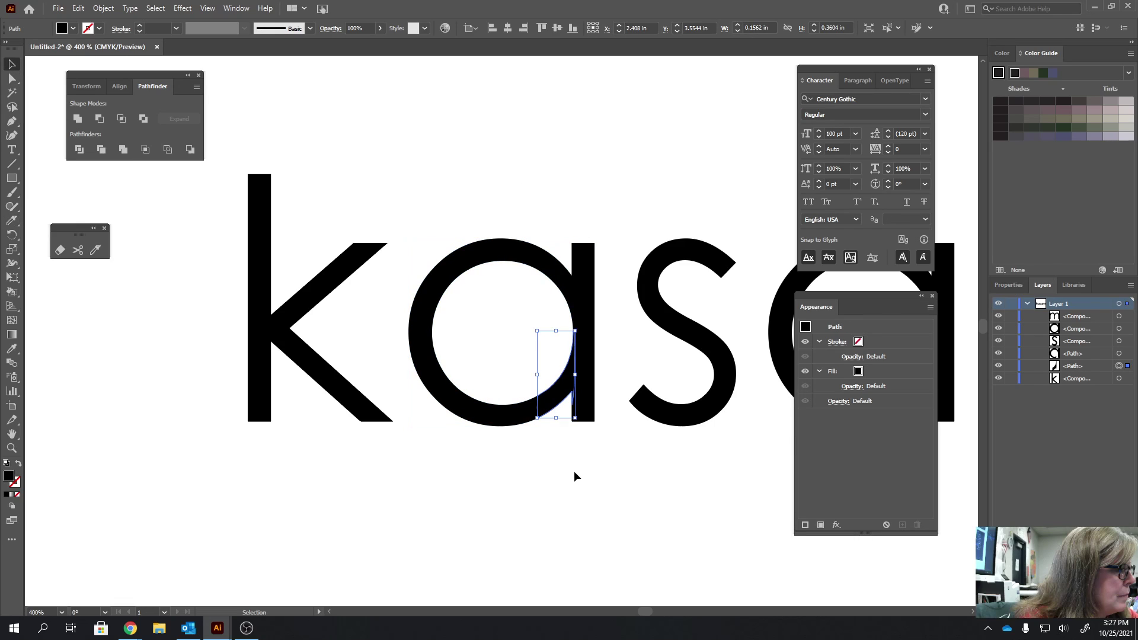
{"action": "key", "text": "Delete"}
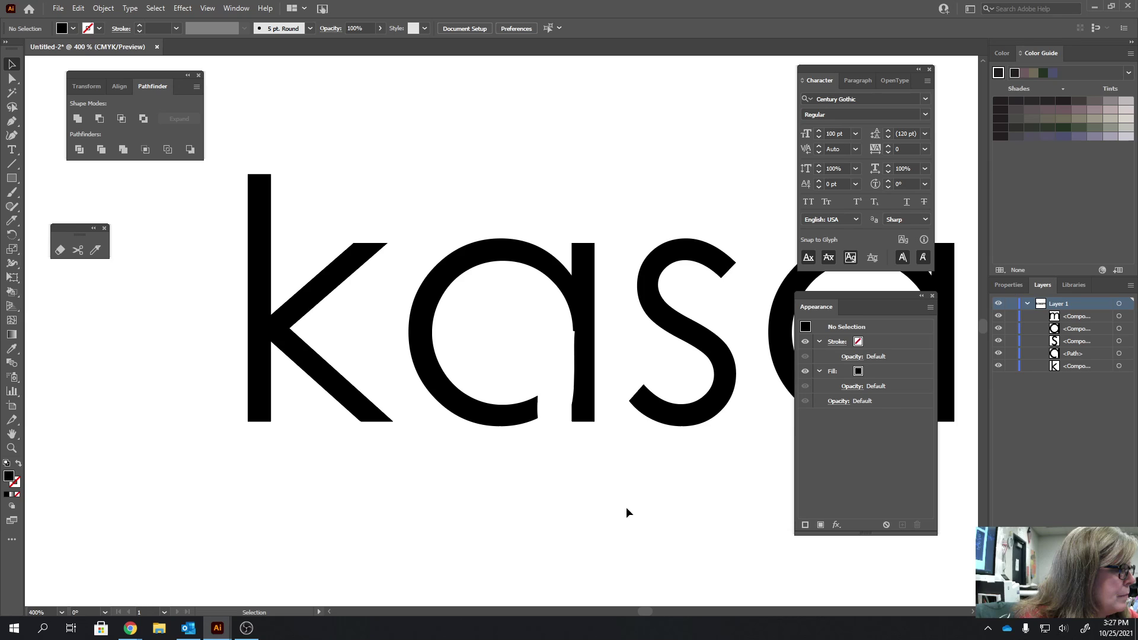
{"action": "left_click_drag", "start_coordinate": [649, 613], "coordinate": [651, 613]}
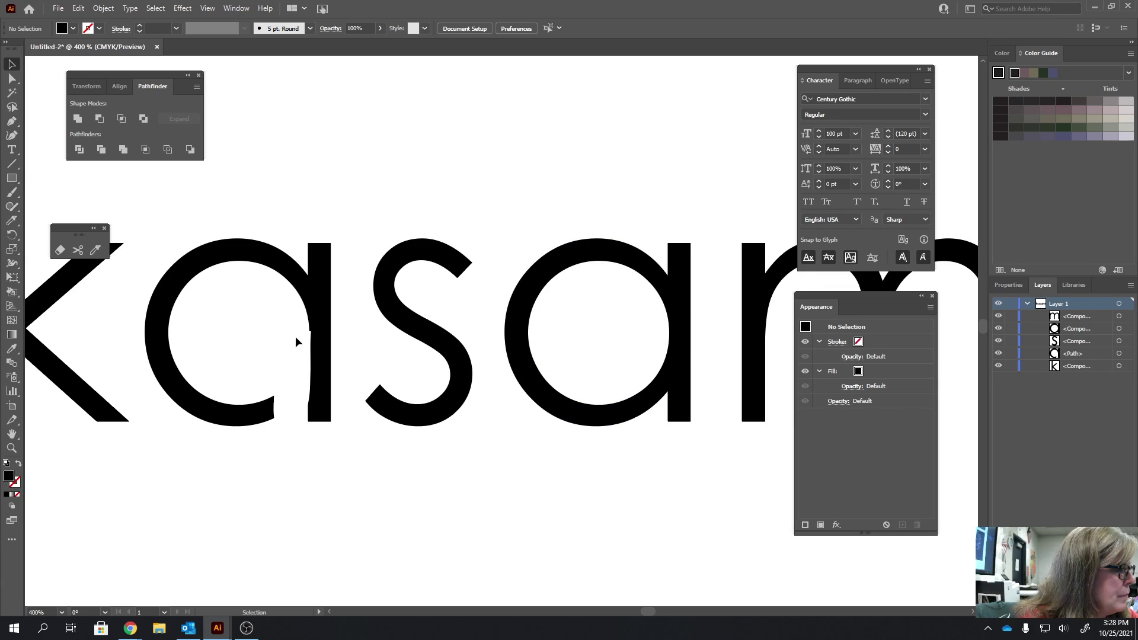
- Draw a tall red-filled rectangle over the second a's stem
{"action": "left_click", "coordinate": [18, 182]}
{"action": "left_click_drag", "start_coordinate": [625, 308], "coordinate": [660, 452]}
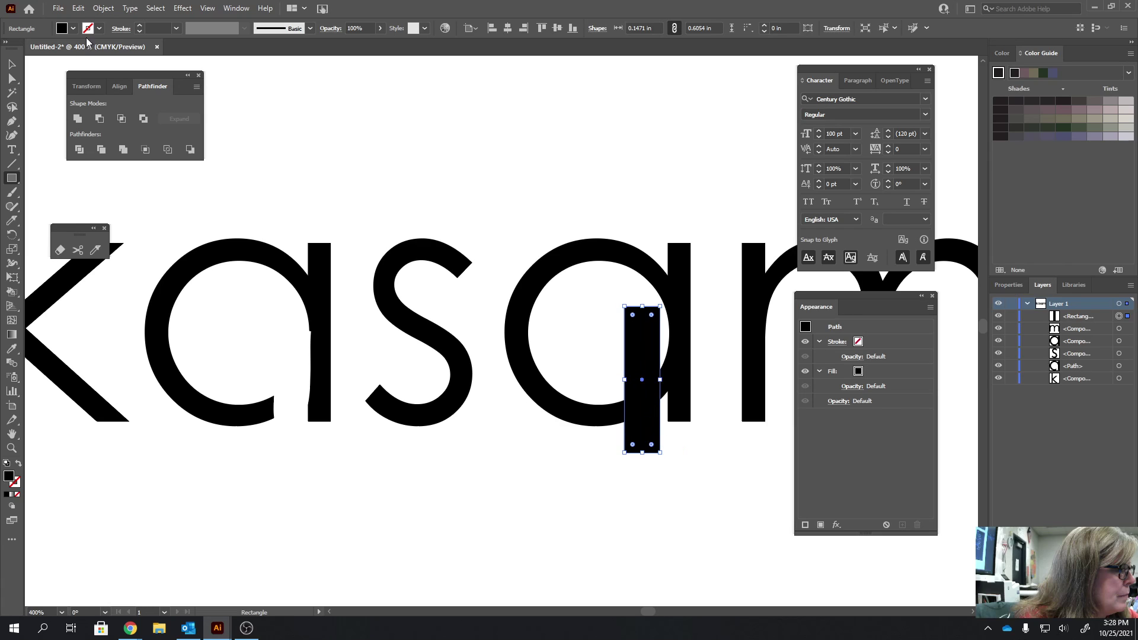
{"action": "left_click", "coordinate": [68, 29]}
{"action": "left_click", "coordinate": [41, 49]}
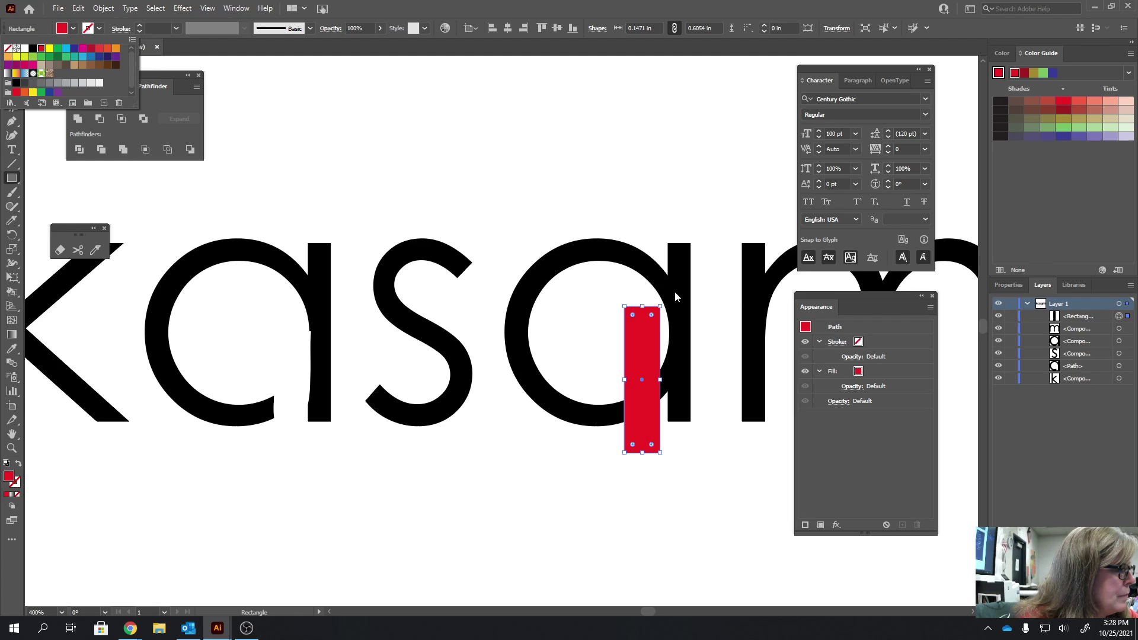
- Zoom in to 600% and move the red rectangle down over the a's bowl
{"action": "key", "text": "Escape"}
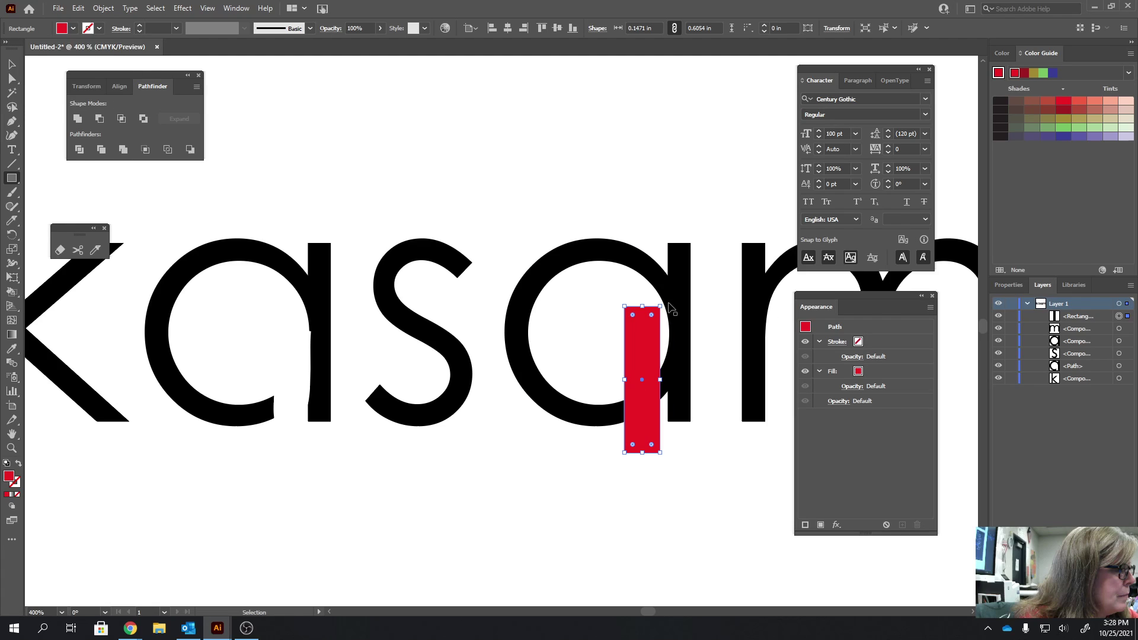
{"action": "key", "text": "ctrl+plus"}
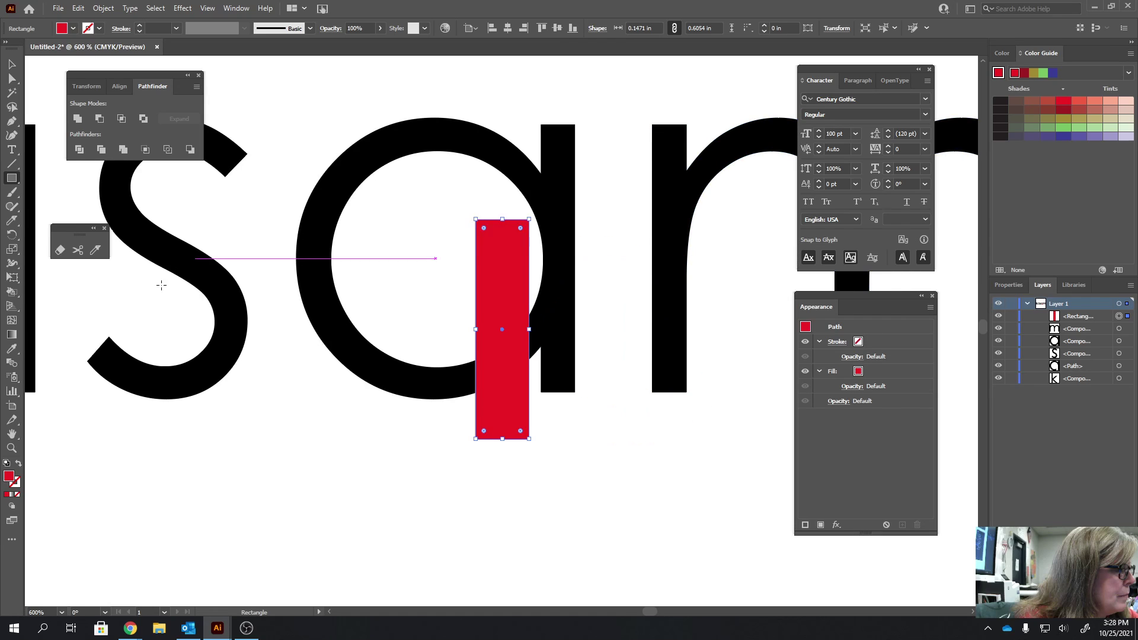
{"action": "key", "text": "v"}
{"action": "left_click_drag", "start_coordinate": [508, 291], "coordinate": [523, 322]}
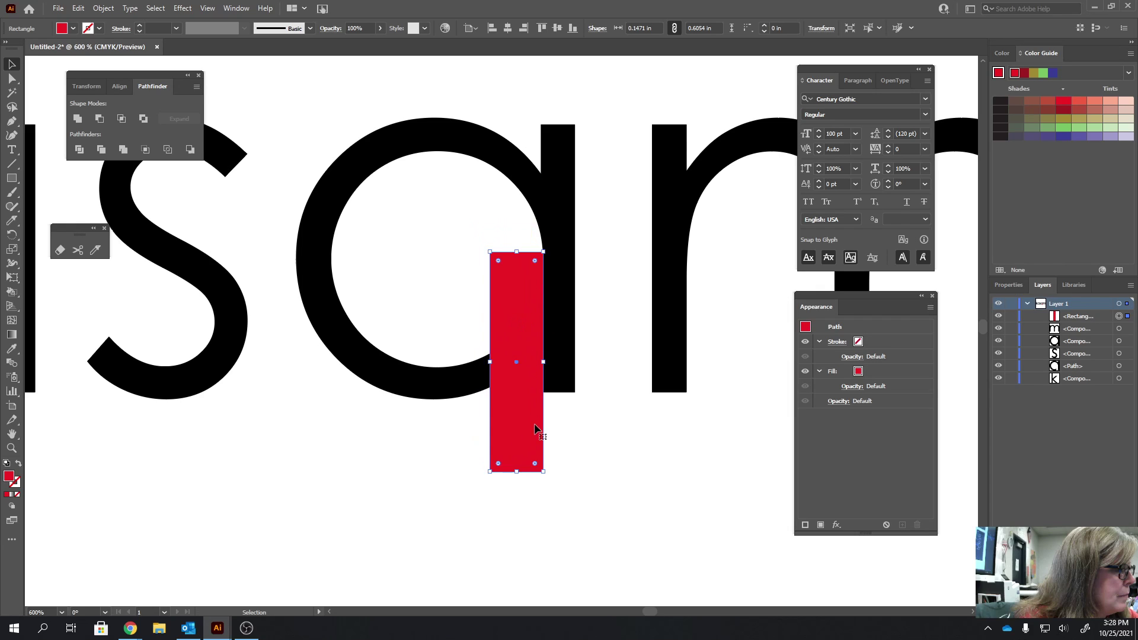
{"action": "key", "text": "Left"}
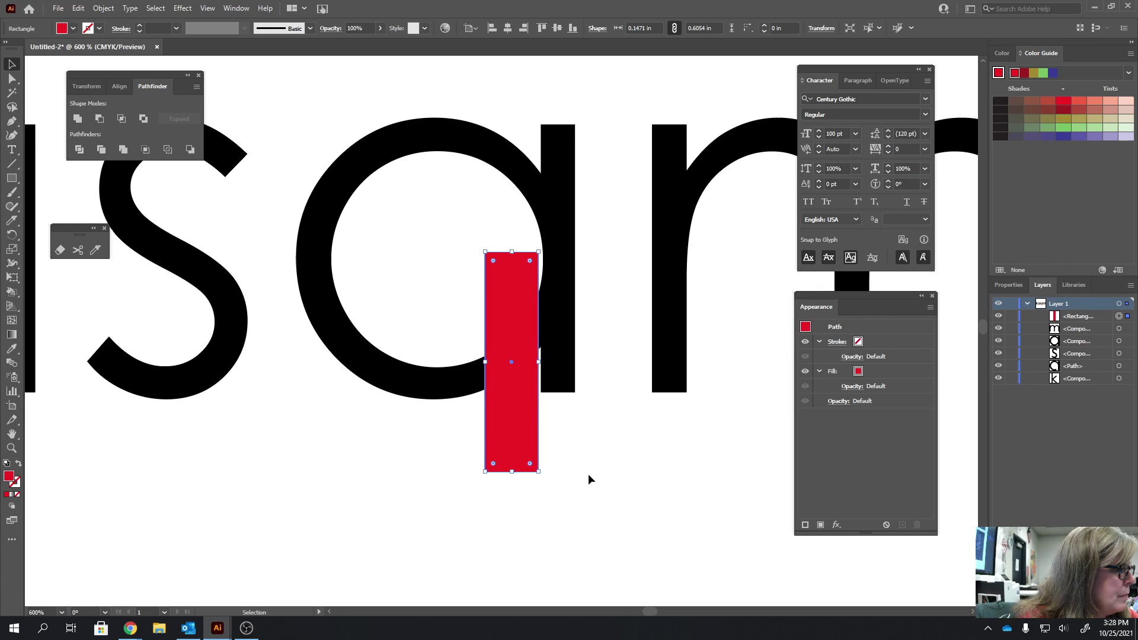
{"action": "key", "text": "Right"}
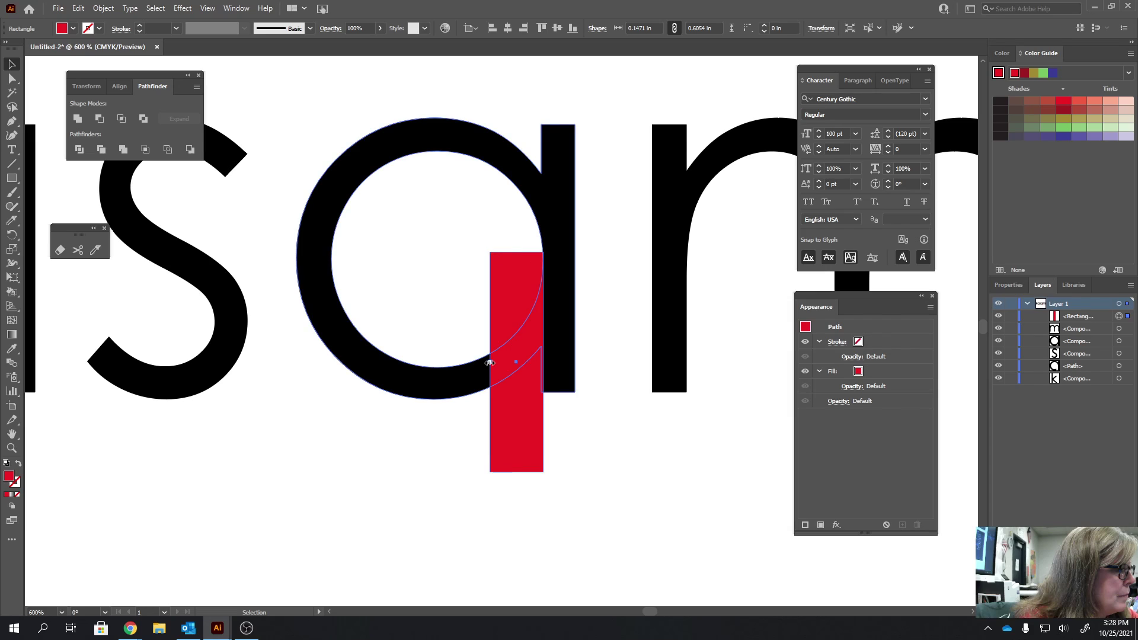
- Widen the red rectangle leftward, Minus Front it from the a, then fit the artboard
{"action": "left_click_drag", "start_coordinate": [489, 363], "coordinate": [478, 363]}
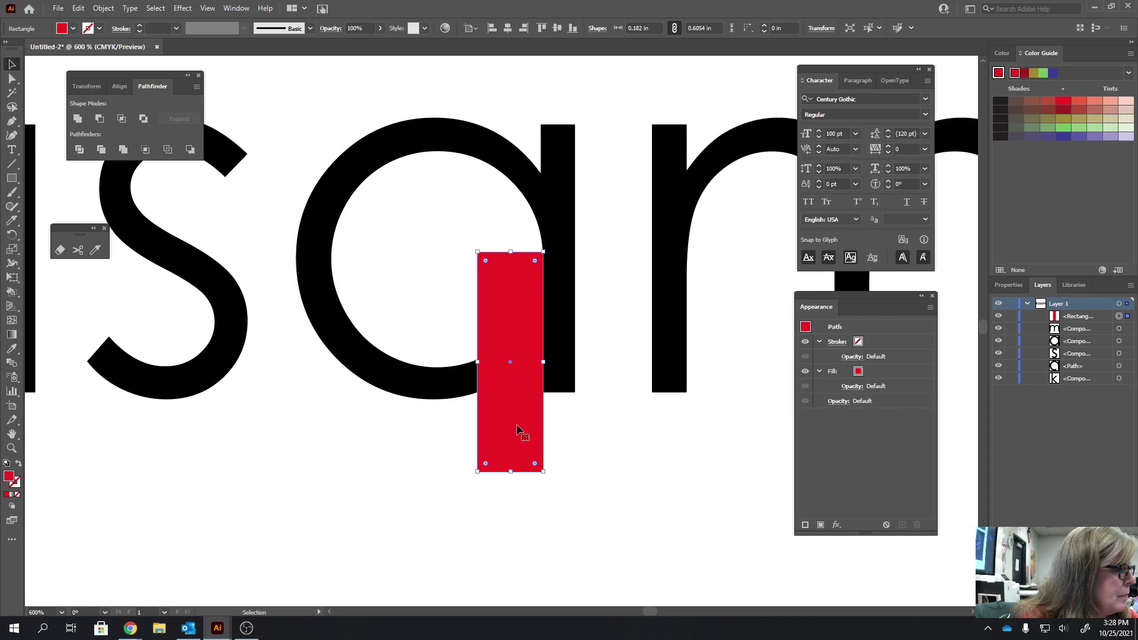
{"action": "left_click", "coordinate": [518, 84]}
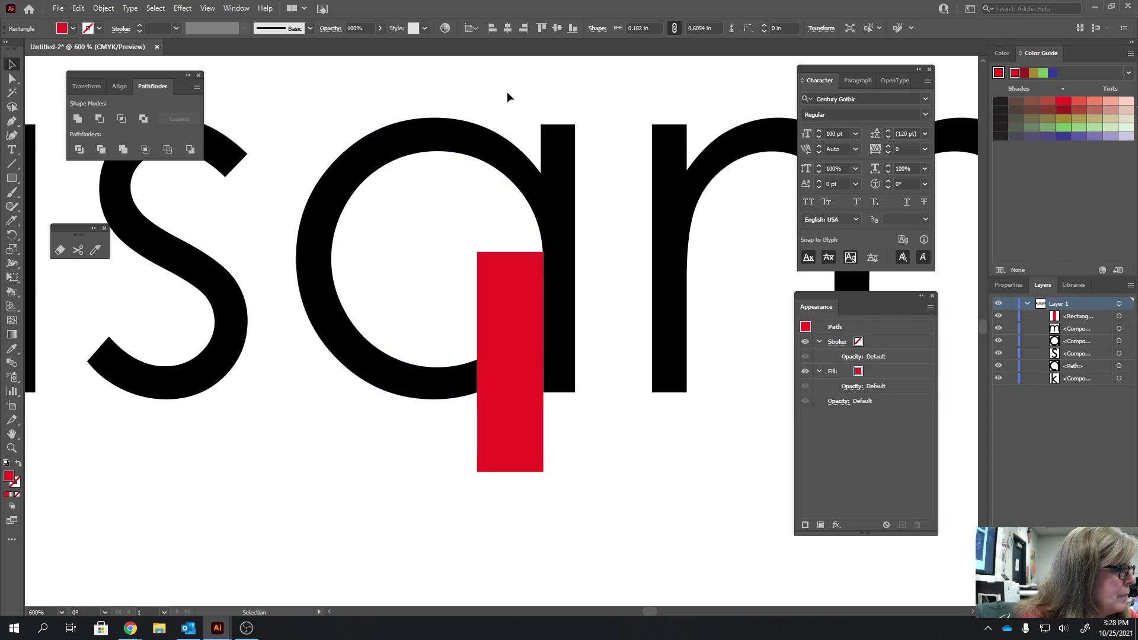
{"action": "left_click", "coordinate": [448, 129]}
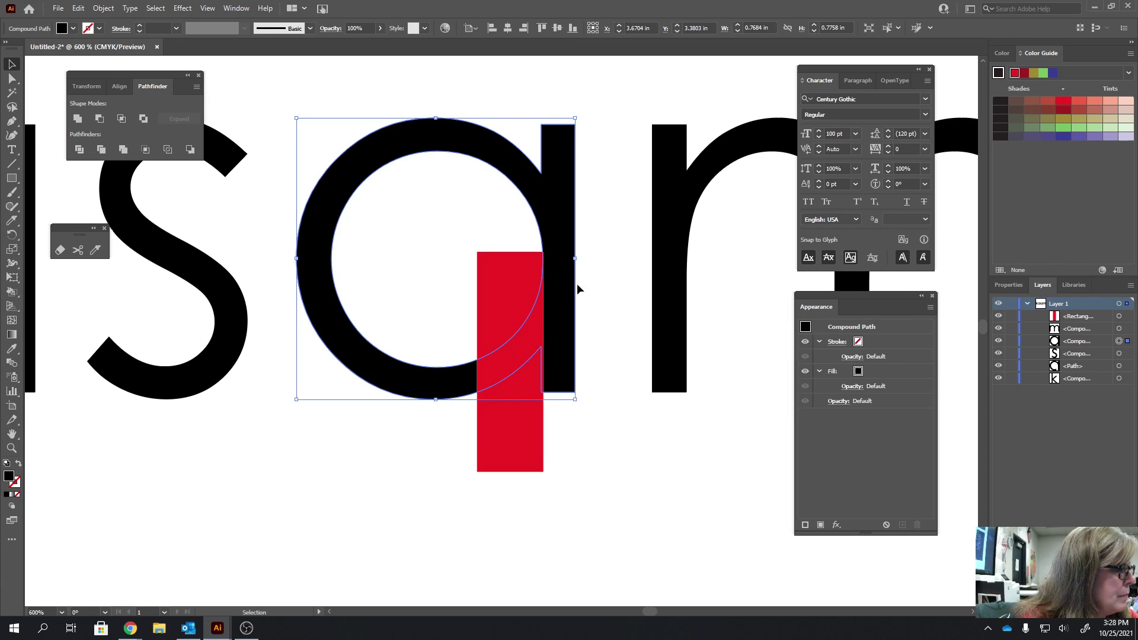
{"action": "left_click", "coordinate": [531, 462], "text": "shift"}
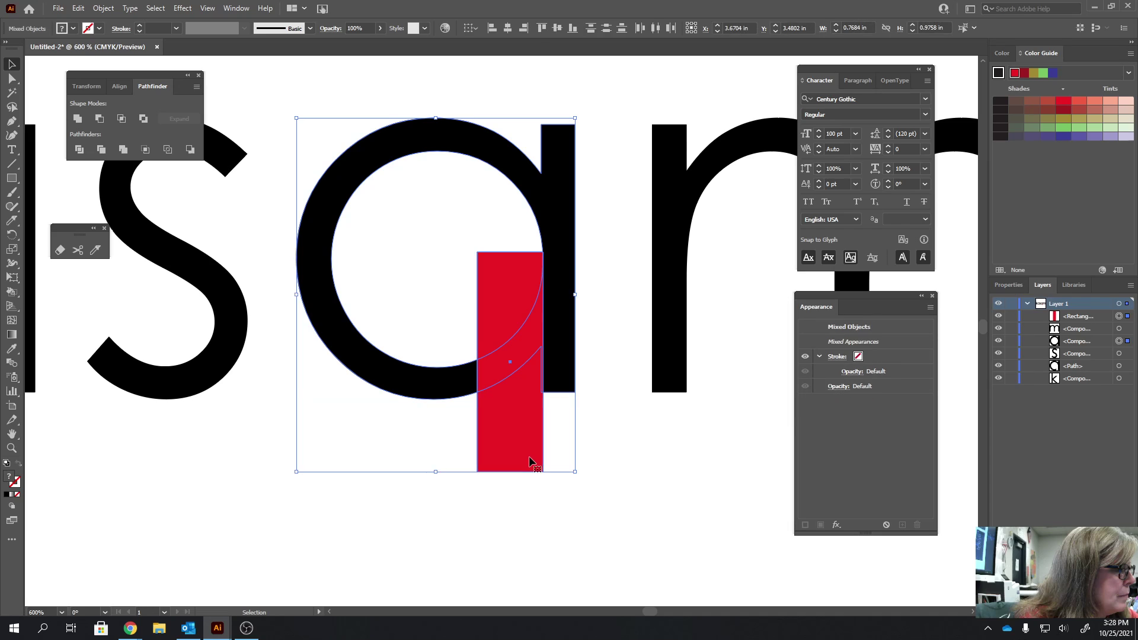
{"action": "left_click", "coordinate": [100, 118]}
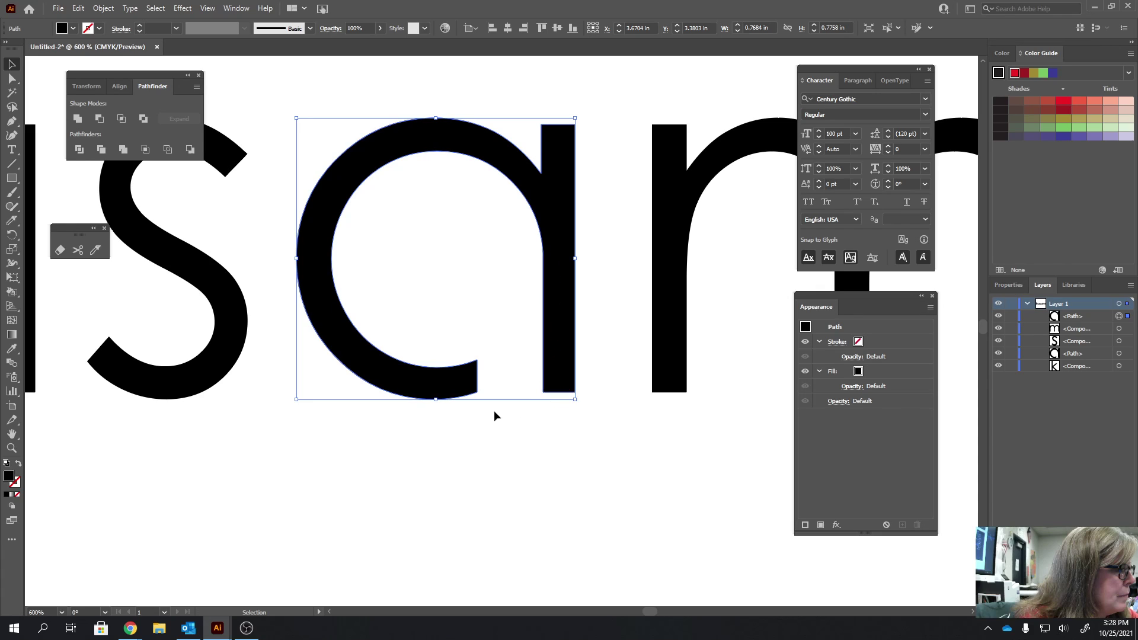
{"action": "key", "text": "a"}
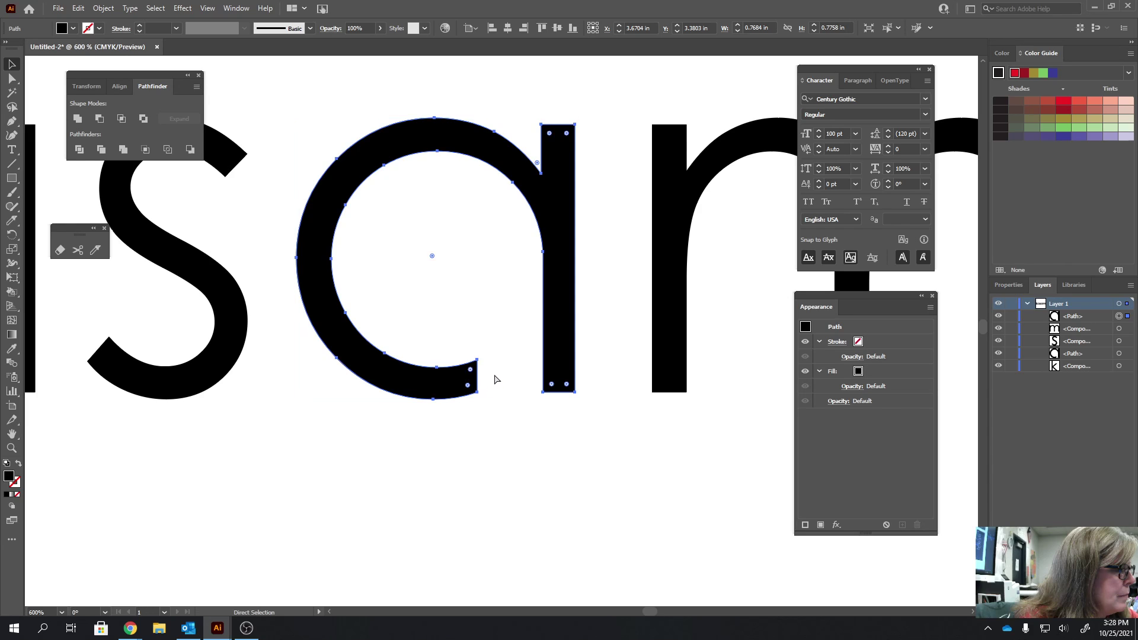
{"action": "key", "text": "ctrl+0"}
- Delete the original first a in kasam
{"action": "key", "text": "v"}
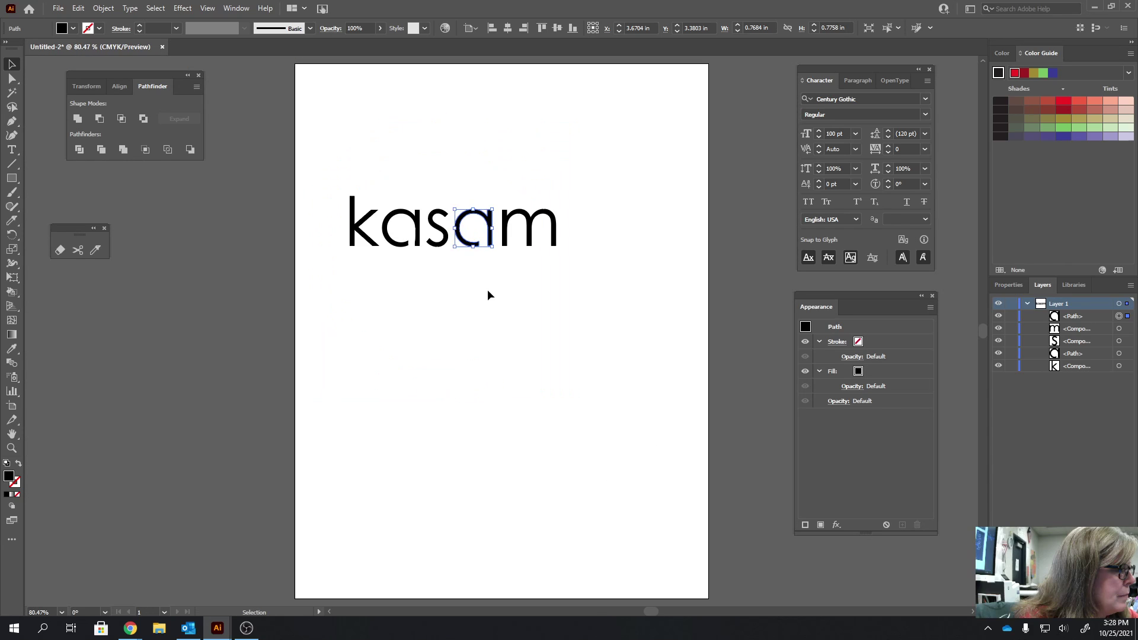
{"action": "left_click", "coordinate": [488, 294]}
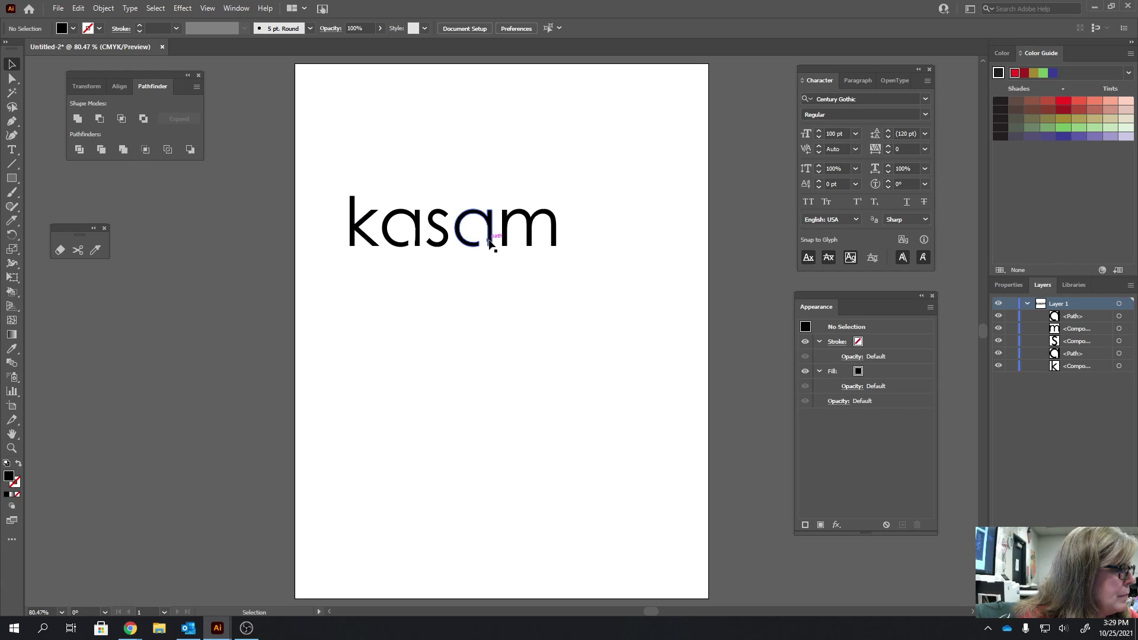
{"action": "left_click", "coordinate": [490, 244]}
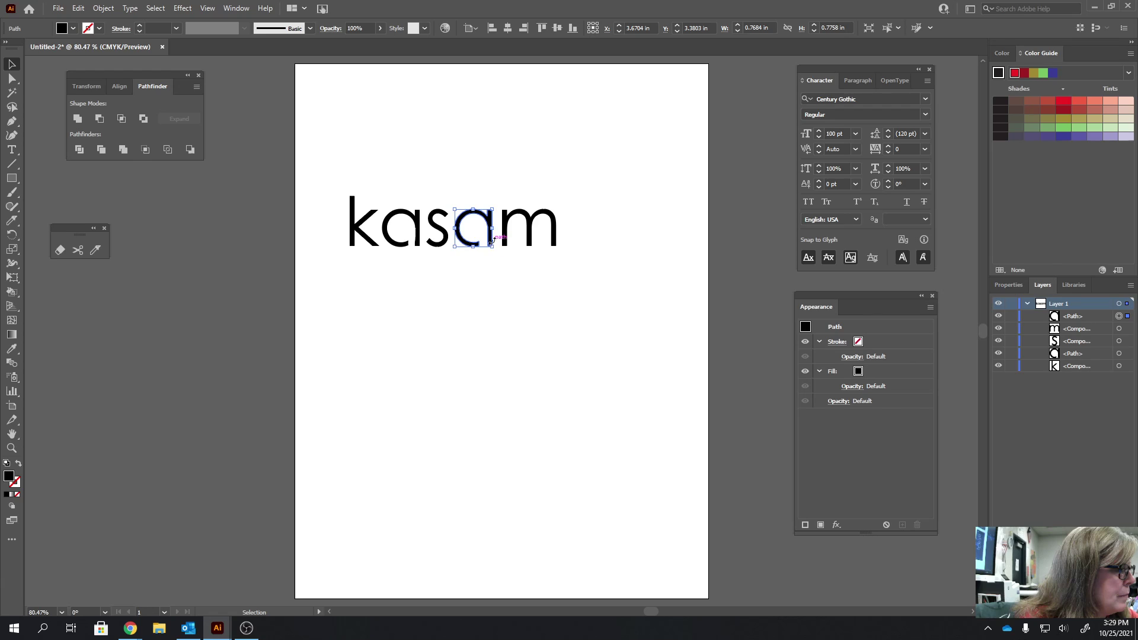
{"action": "left_click", "coordinate": [406, 211]}
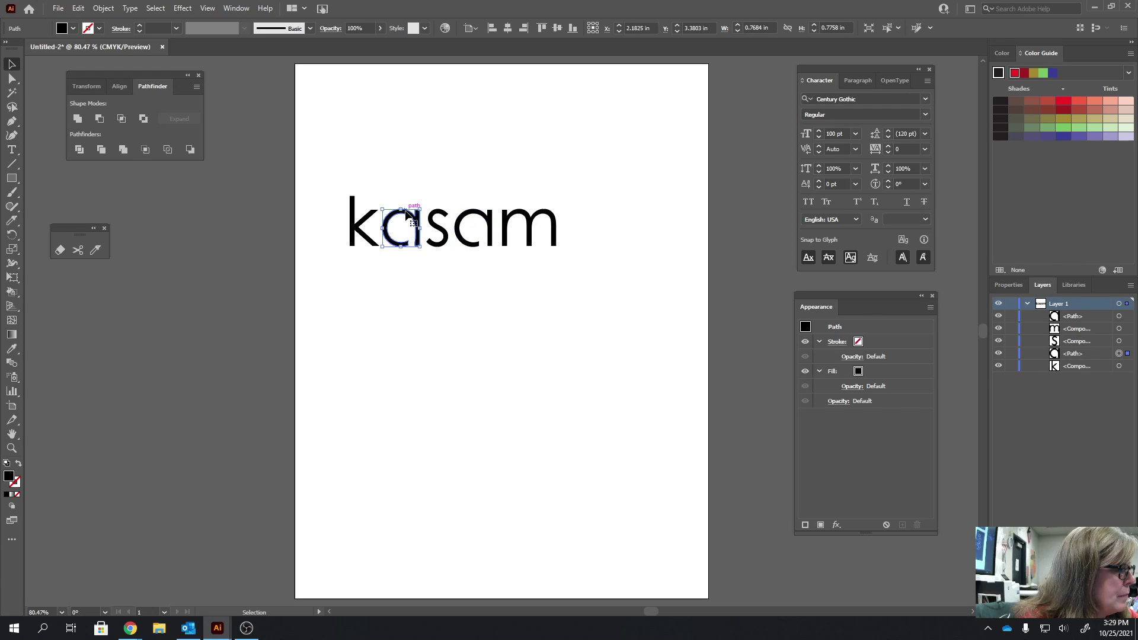
{"action": "key", "text": "Delete"}
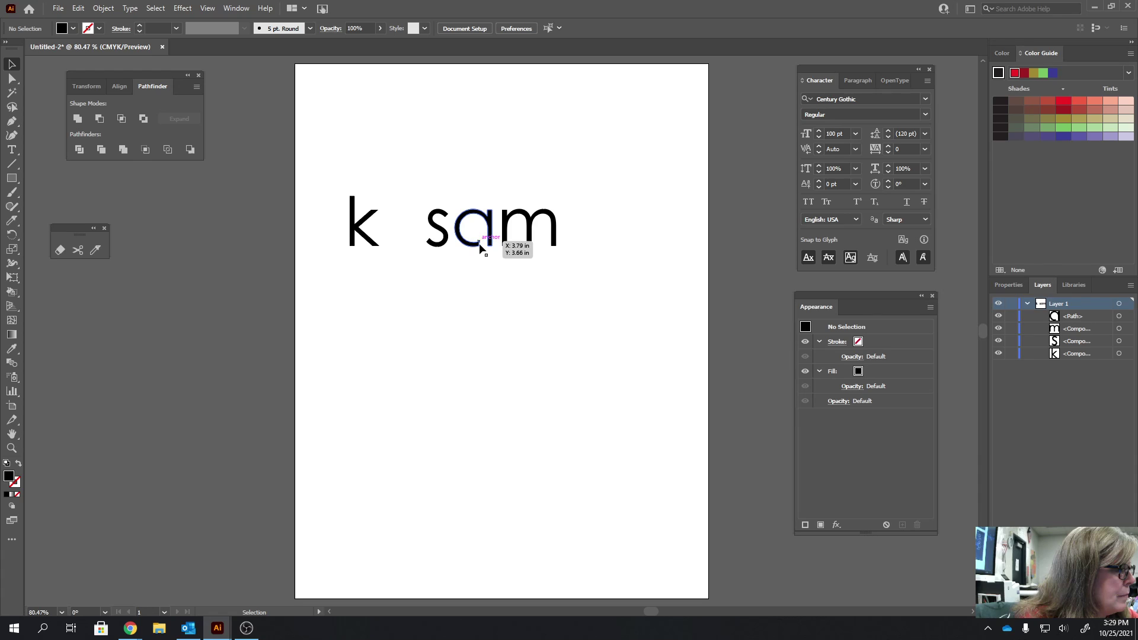
- Alt-drag a copy of the cut a into the empty spot and nudge it right
{"action": "left_click", "coordinate": [472, 246]}
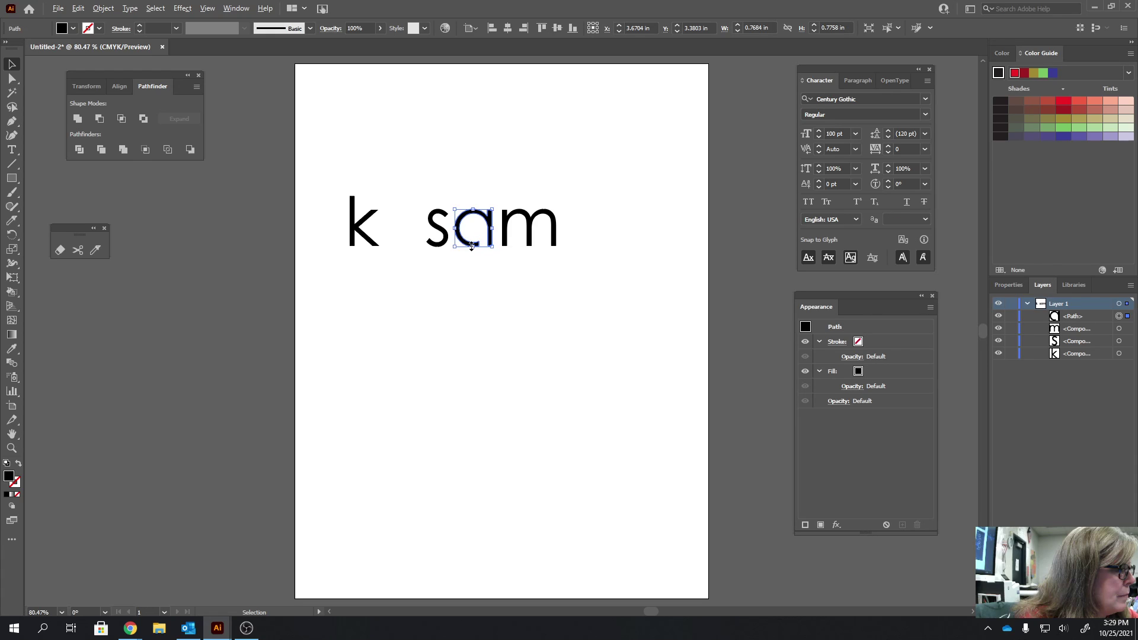
{"action": "left_click_drag", "start_coordinate": [466, 245], "coordinate": [396, 242], "text": "alt"}
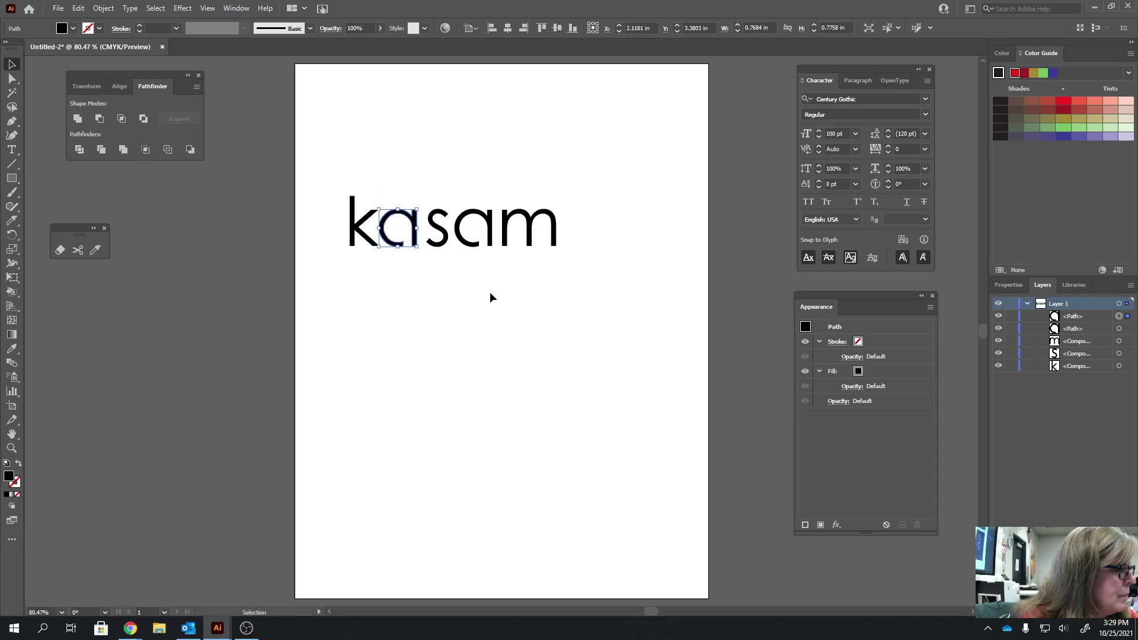
{"action": "left_click", "coordinate": [464, 291]}
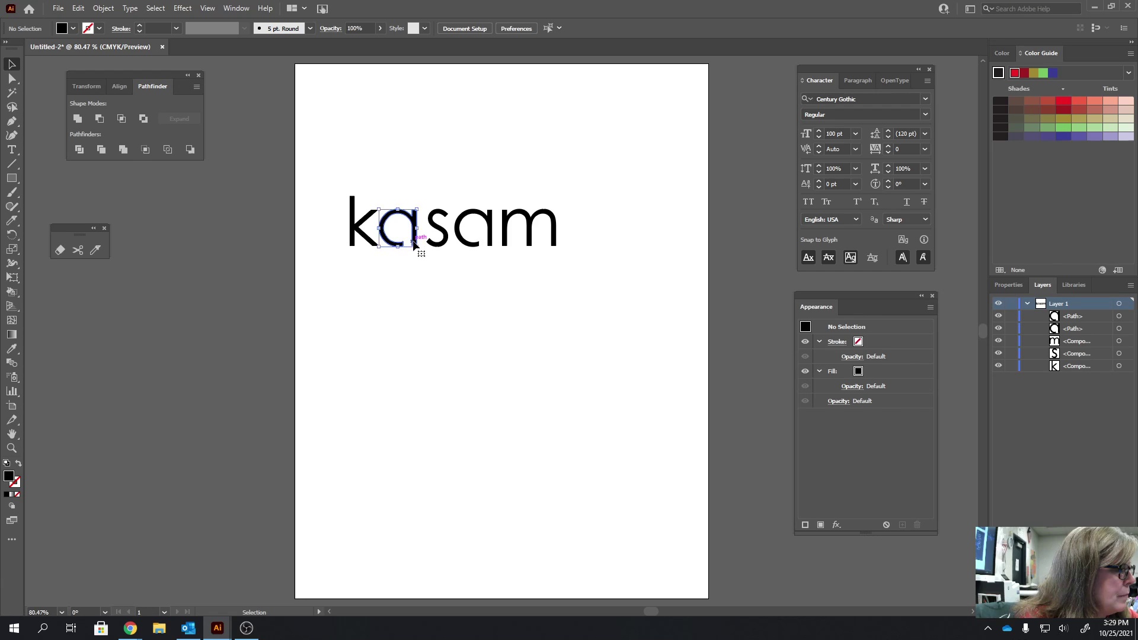
{"action": "left_click", "coordinate": [415, 241]}
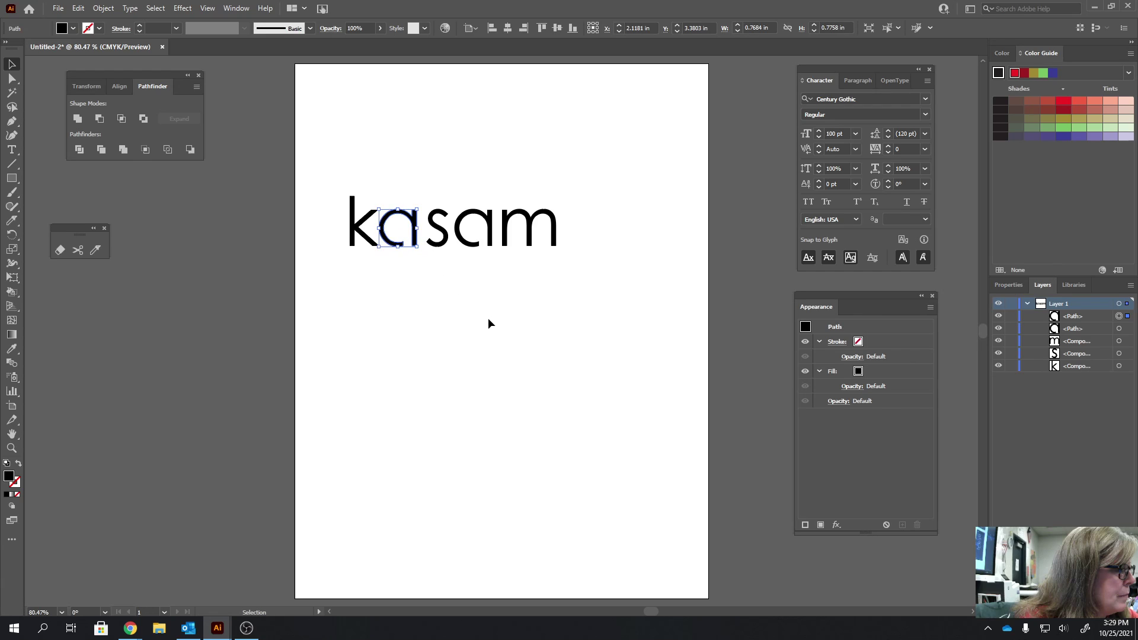
{"action": "key", "text": "Right"}
{"action": "key", "text": "Right"}
{"action": "key", "text": "Right"}
{"action": "key", "text": "Right"}
{"action": "left_click", "coordinate": [449, 334]}
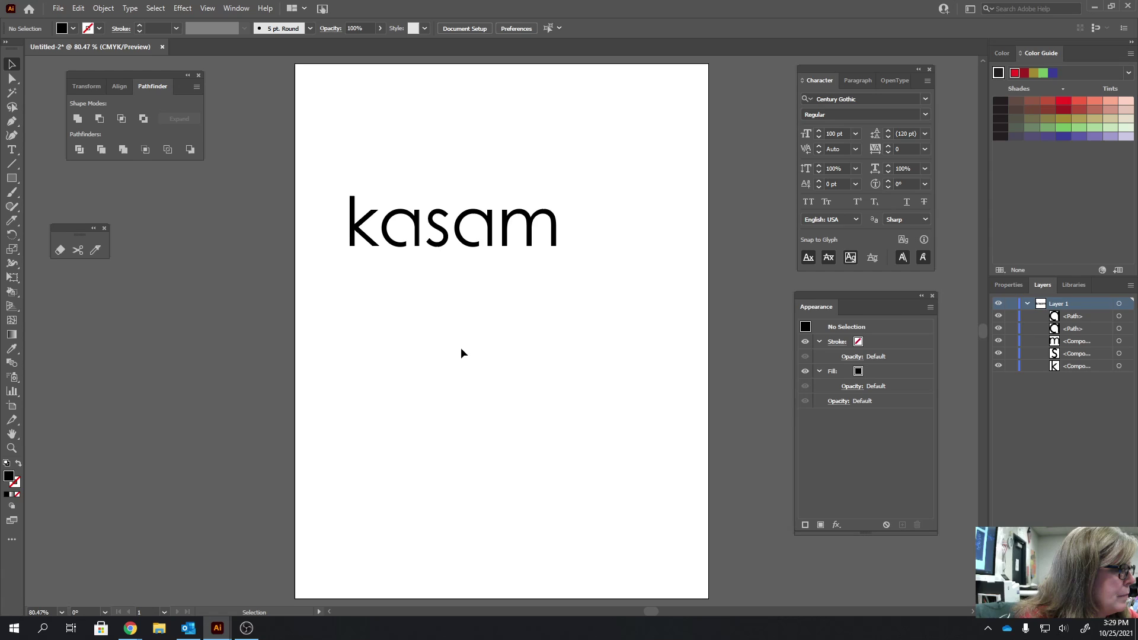